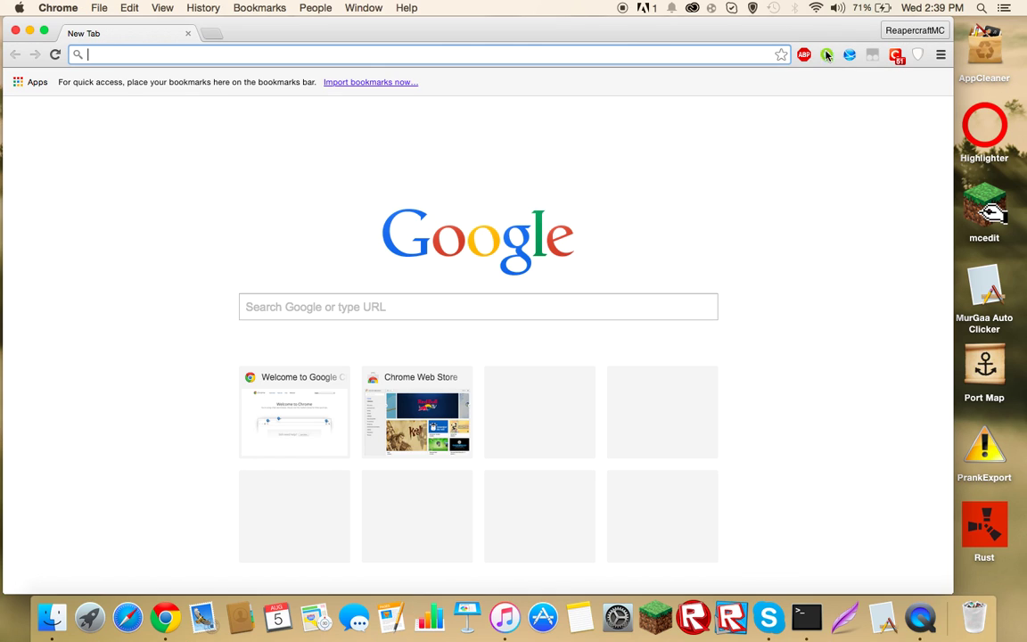
- Glance at the Betternet popup, then search Google for 'betternet vpn' and scroll the results
{"action": "left_click", "coordinate": [919, 55]}
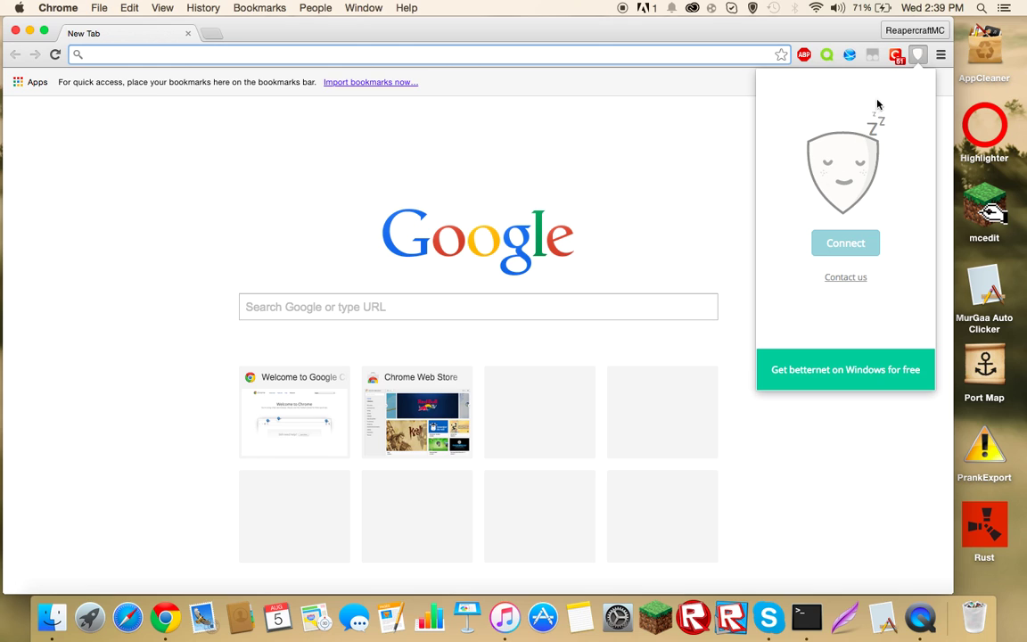
{"action": "left_click", "coordinate": [685, 185]}
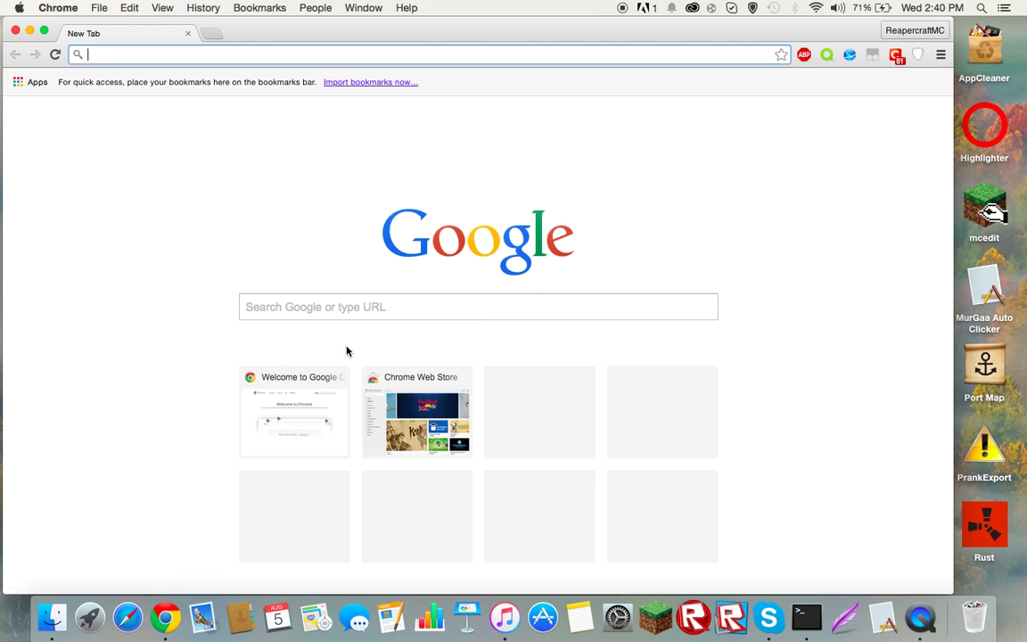
{"action": "left_click", "coordinate": [377, 305]}
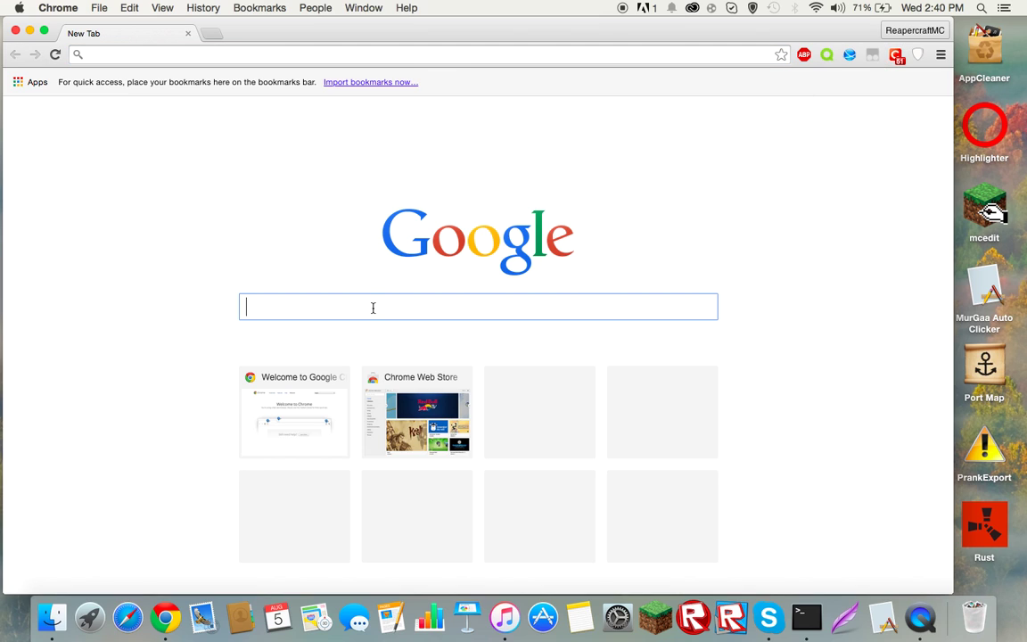
{"action": "type", "text": "be"}
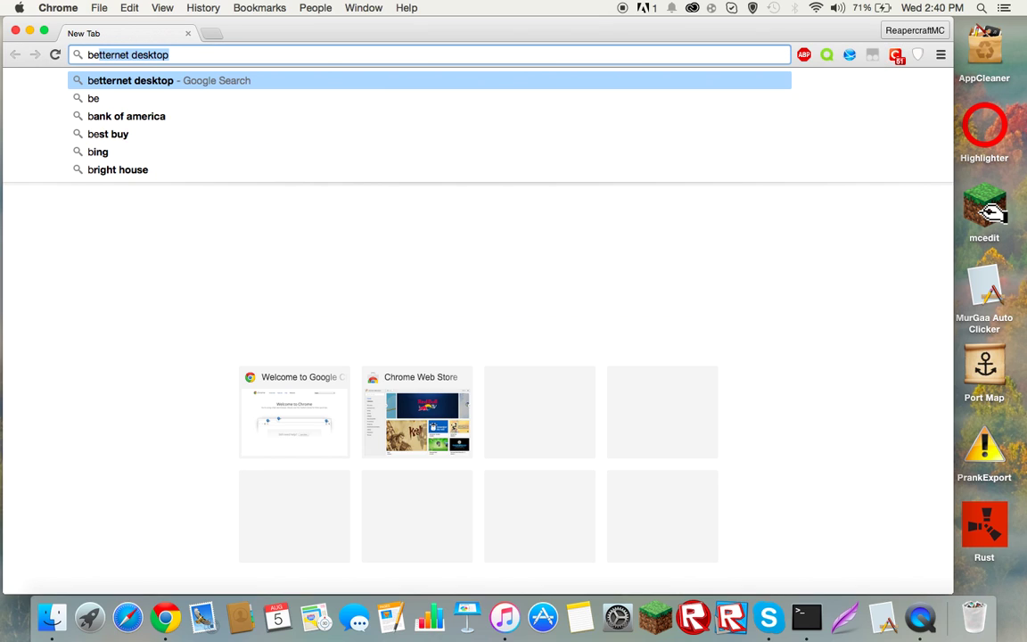
{"action": "type", "text": "tternet vpn"}
{"action": "key", "text": "Return"}
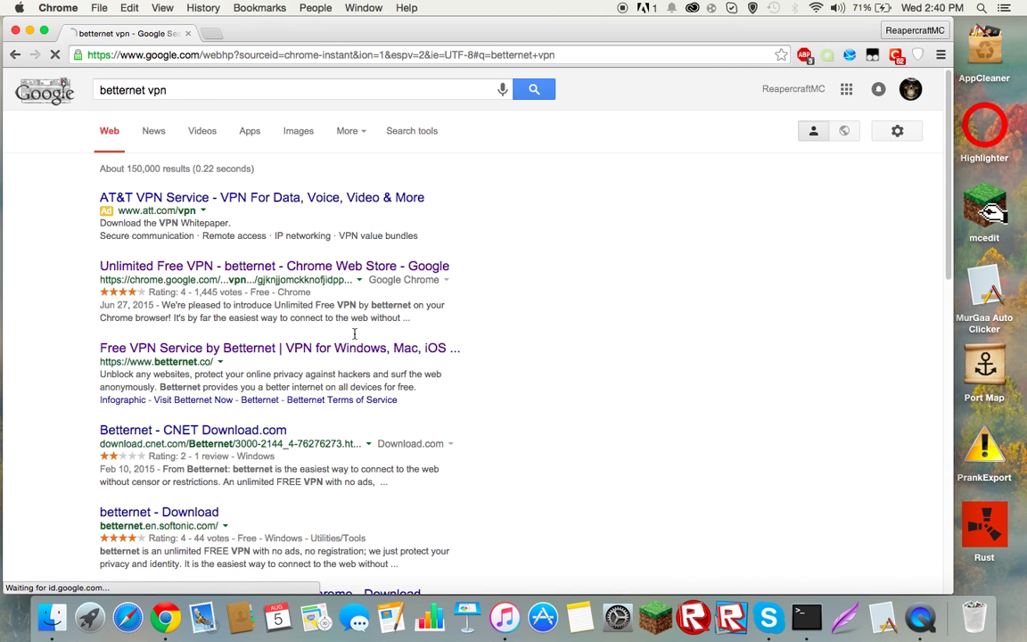
{"action": "scroll", "coordinate": [292, 351], "scroll_direction": "down", "scroll_amount": 3}
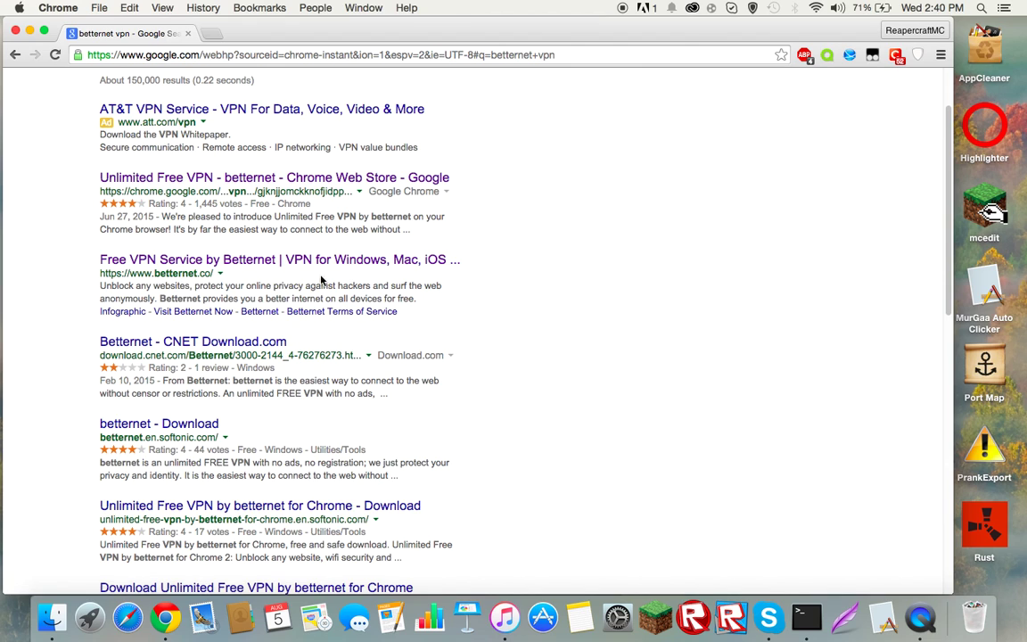
- Open the betternet.co result and reach its download section, selecting some description text
{"action": "left_click", "coordinate": [236, 259]}
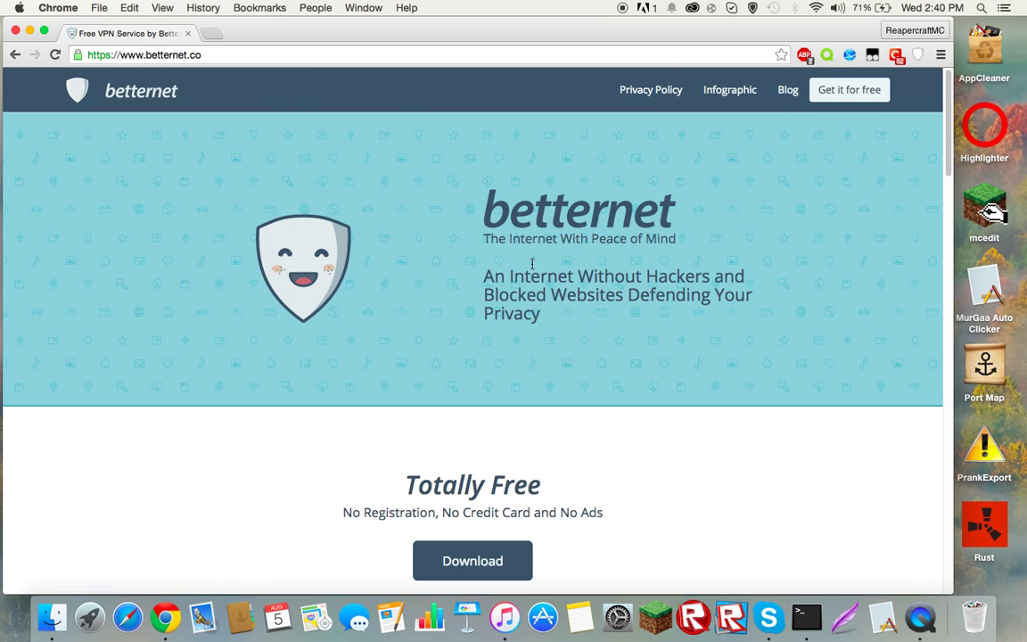
{"action": "scroll", "coordinate": [540, 254], "scroll_direction": "down", "scroll_amount": 2}
{"action": "left_click", "coordinate": [452, 479]}
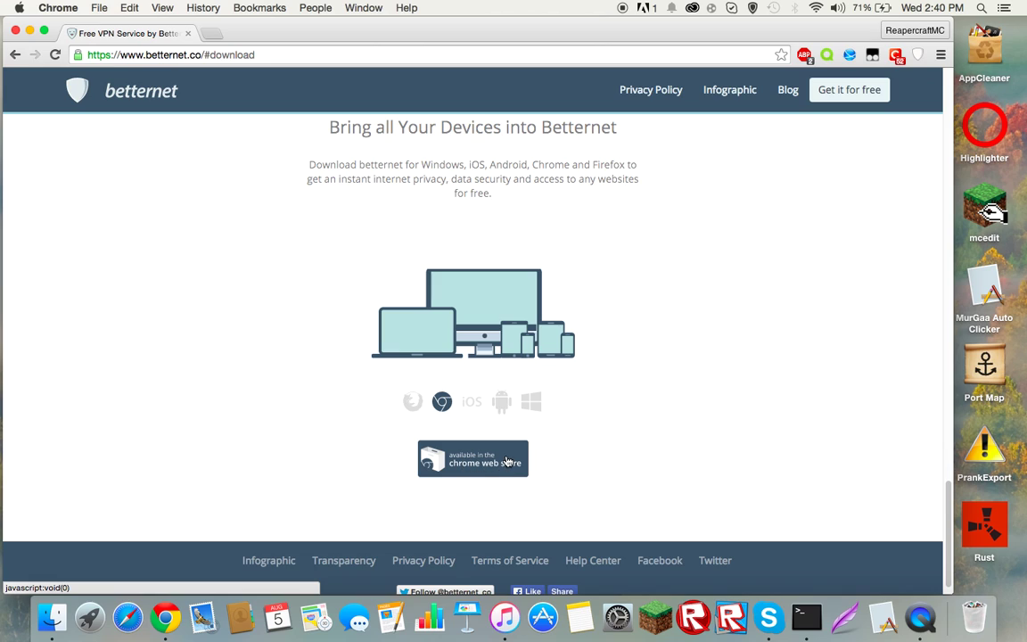
{"action": "triple_click", "coordinate": [633, 185]}
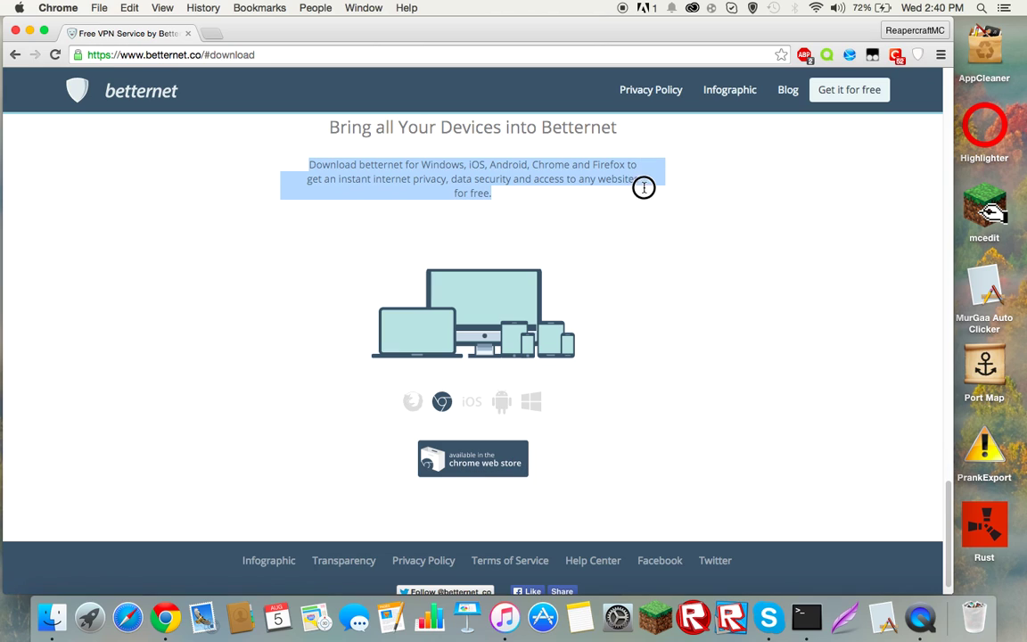
{"action": "left_click", "coordinate": [667, 220]}
{"action": "left_click_drag", "start_coordinate": [454, 193], "coordinate": [491, 190]}
{"action": "left_click", "coordinate": [702, 222]}
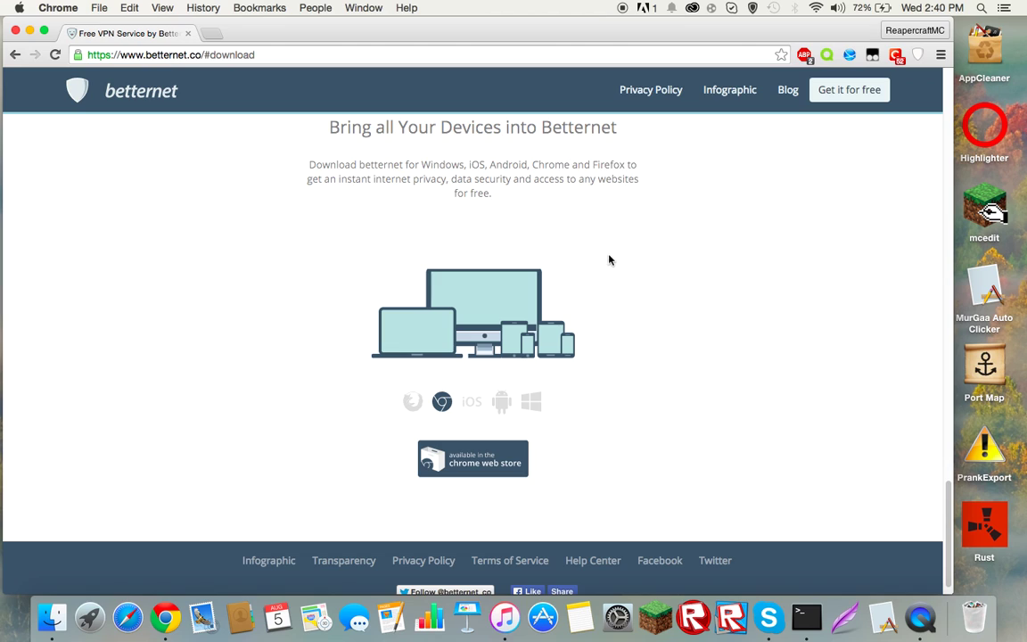
- Request the Chrome version, dismiss the already-installed notice, and go back to the homepage
{"action": "left_click", "coordinate": [479, 461]}
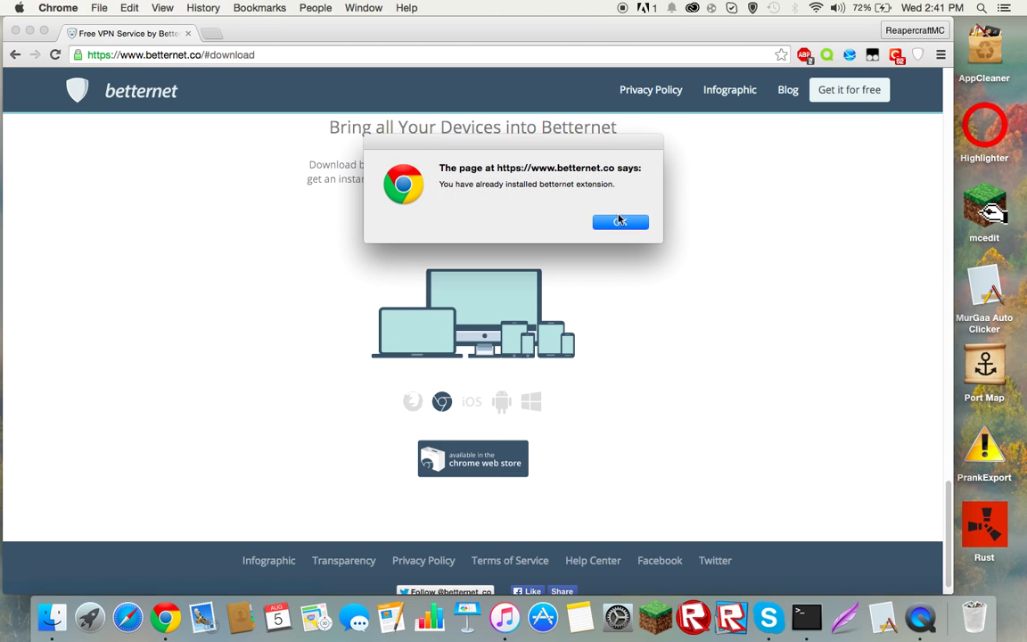
{"action": "left_click", "coordinate": [619, 222]}
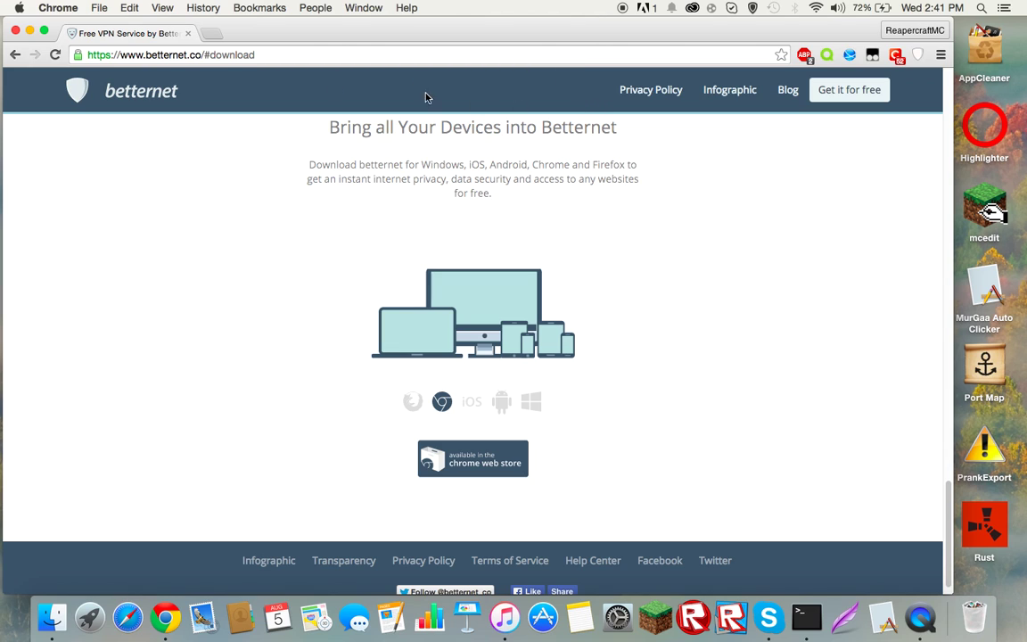
{"action": "left_click", "coordinate": [14, 54]}
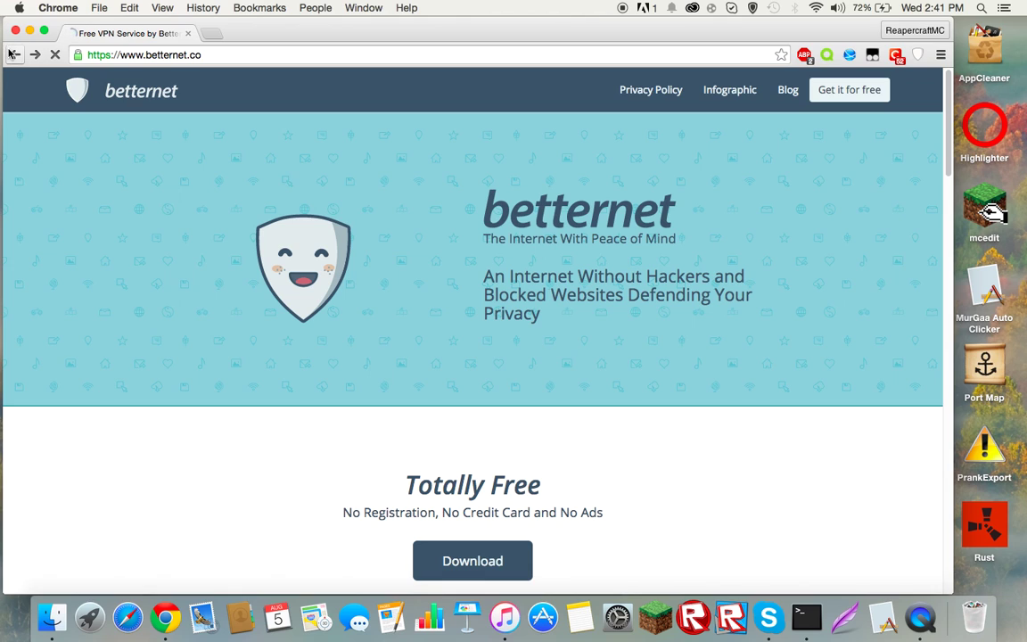
- Review the Unlimited Free VPN - betternet Web Store listing, then close it to the Apps page
{"action": "left_click", "coordinate": [14, 55]}
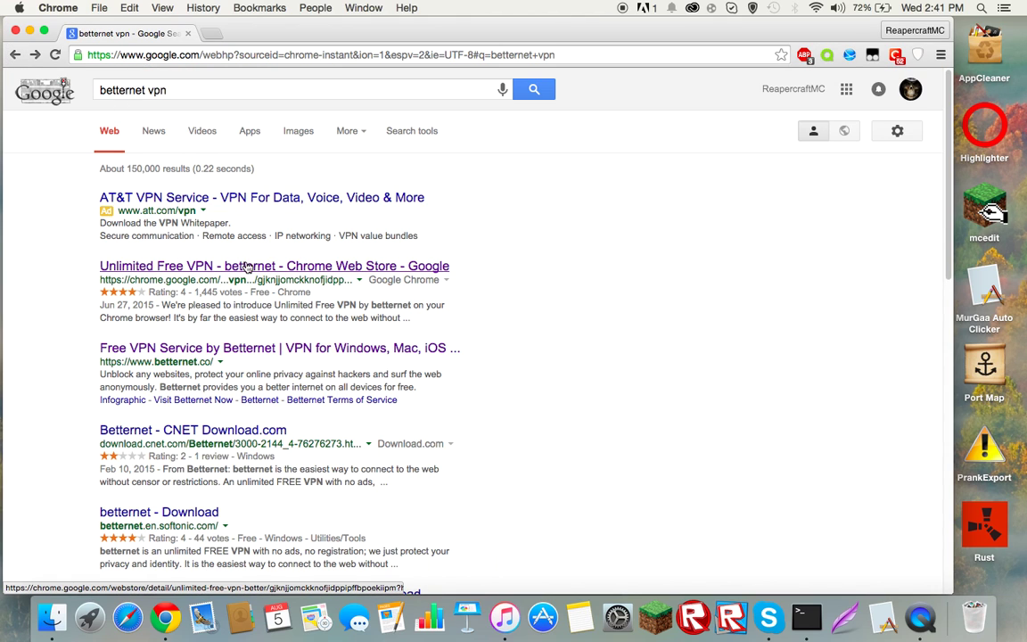
{"action": "left_click", "coordinate": [326, 268]}
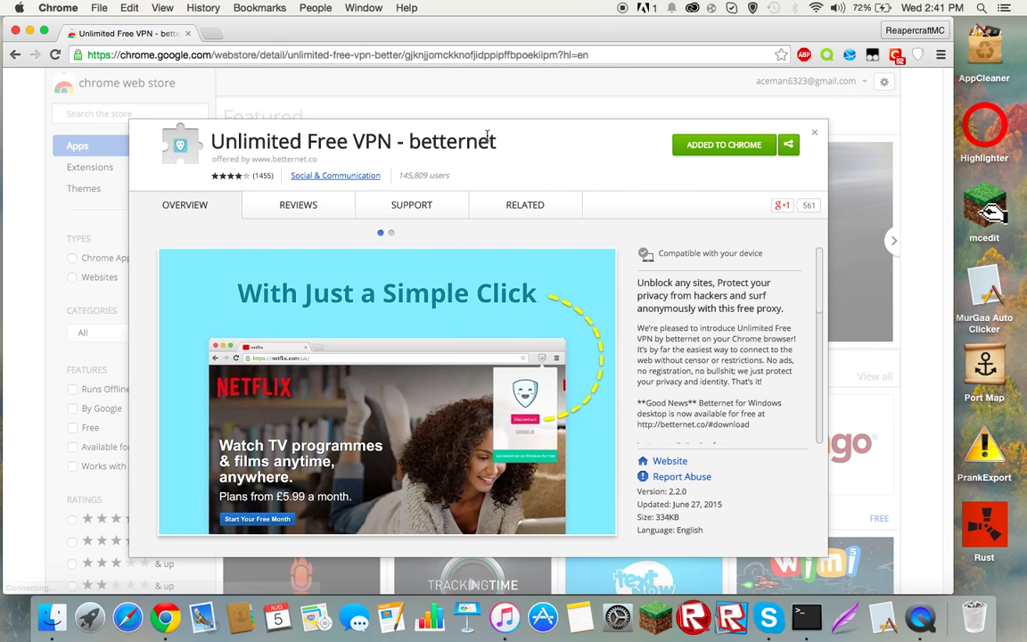
{"action": "left_click_drag", "start_coordinate": [493, 141], "coordinate": [549, 148]}
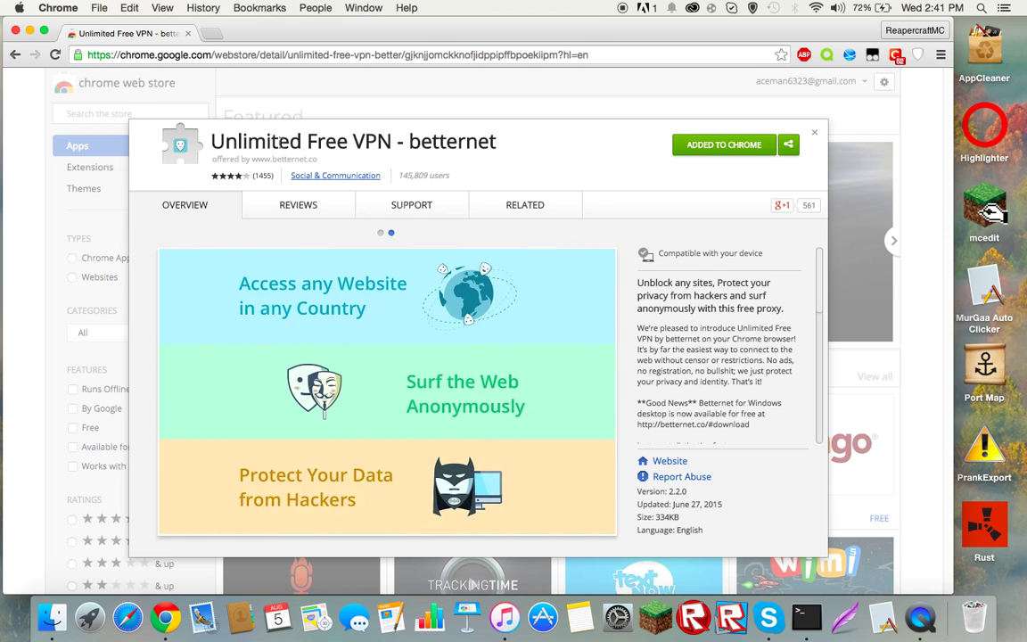
{"action": "left_click_drag", "start_coordinate": [203, 141], "coordinate": [574, 149]}
{"action": "left_click", "coordinate": [573, 149]}
{"action": "left_click", "coordinate": [814, 136]}
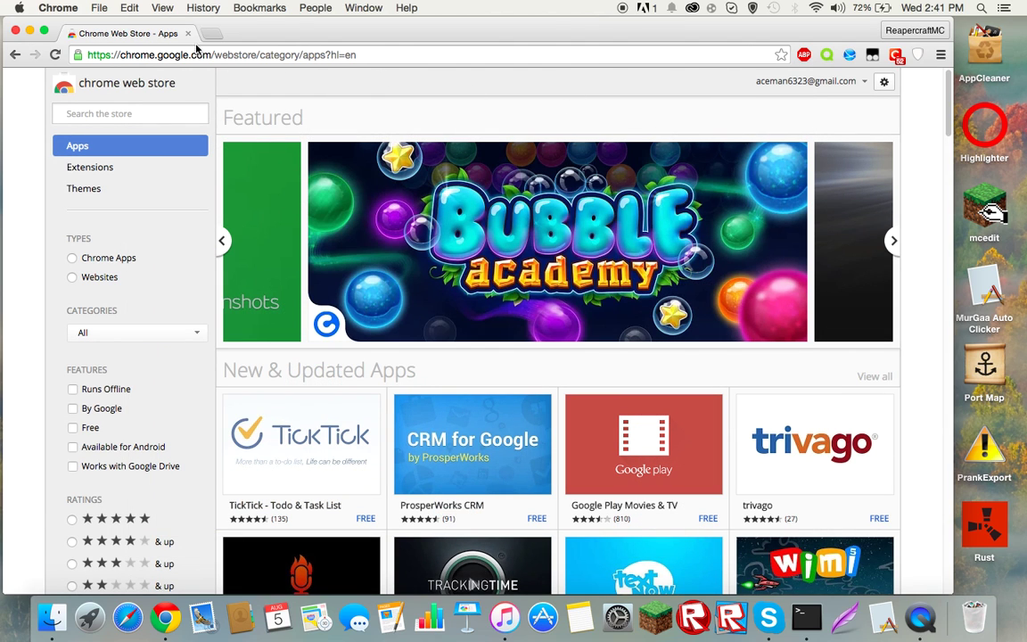
- In a new tab, connect Betternet VPN from its toolbar popup and scroll the Giveaway page
{"action": "left_click", "coordinate": [211, 33]}
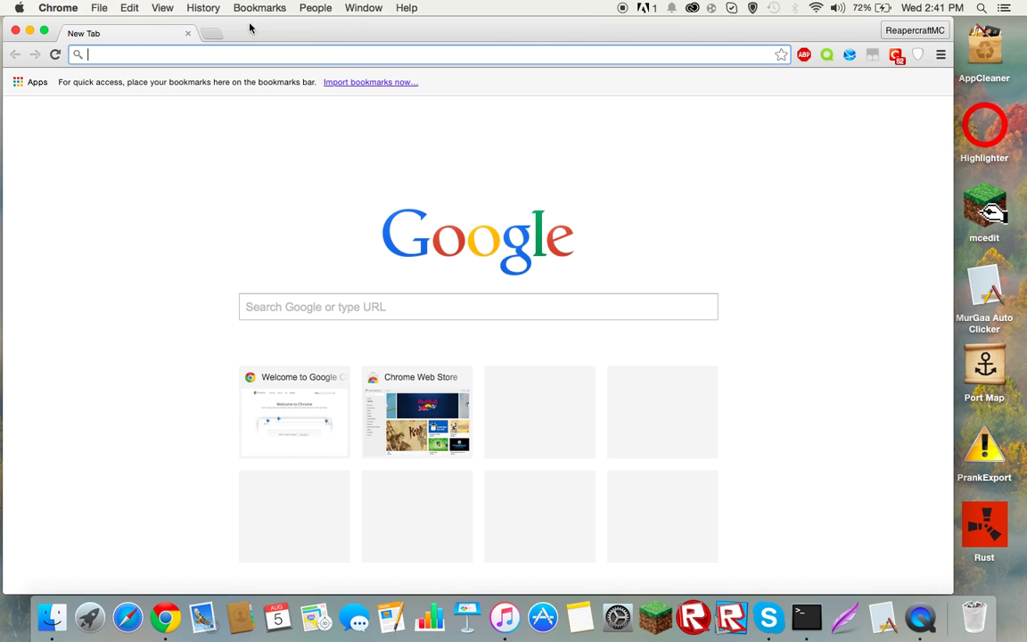
{"action": "left_click", "coordinate": [917, 55]}
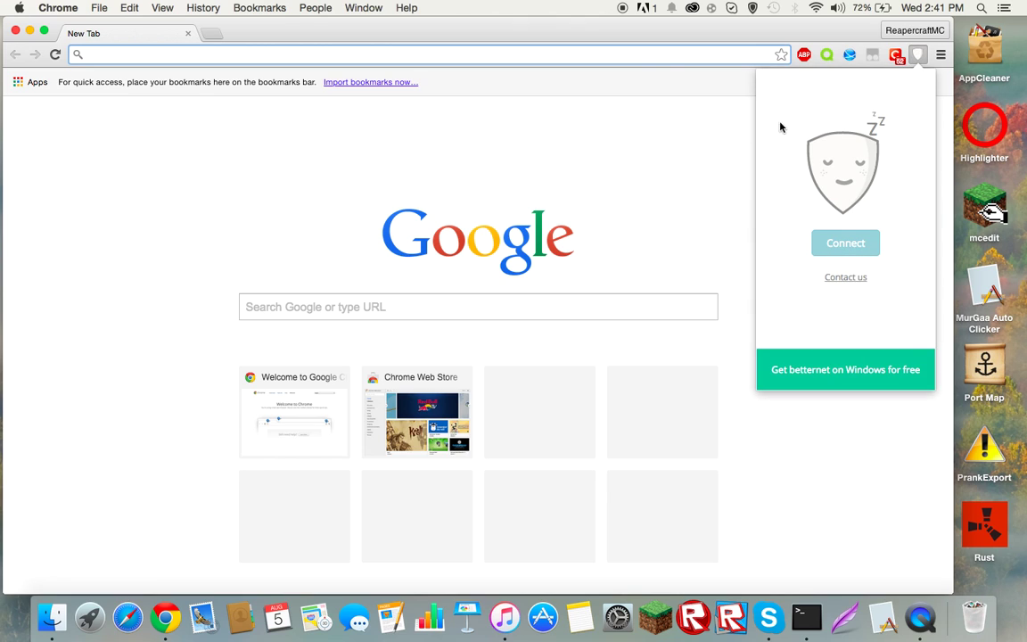
{"action": "left_click", "coordinate": [573, 162]}
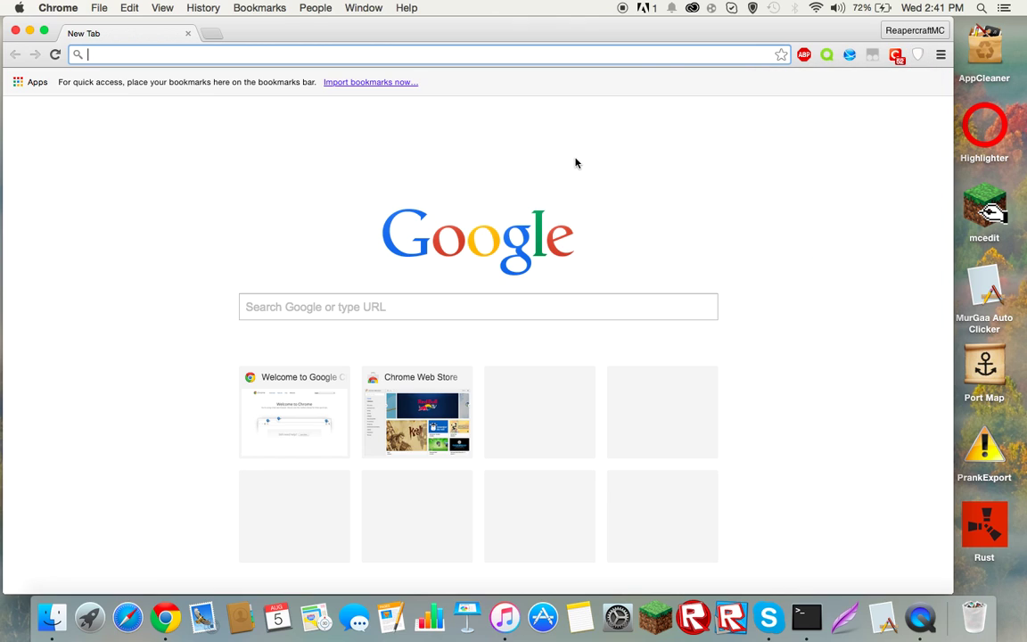
{"action": "left_click", "coordinate": [919, 54]}
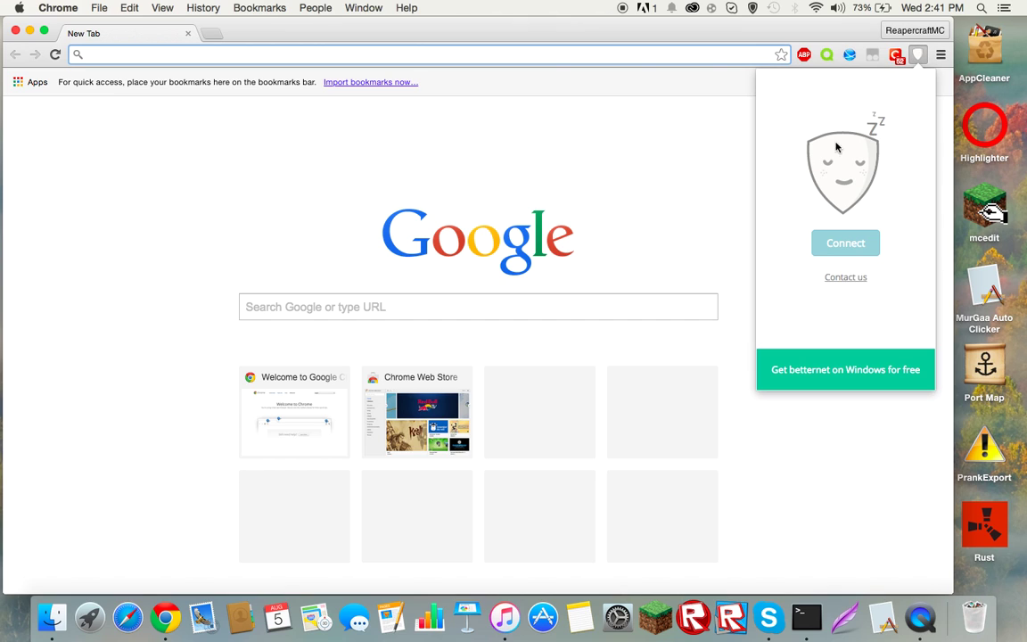
{"action": "left_click", "coordinate": [842, 243]}
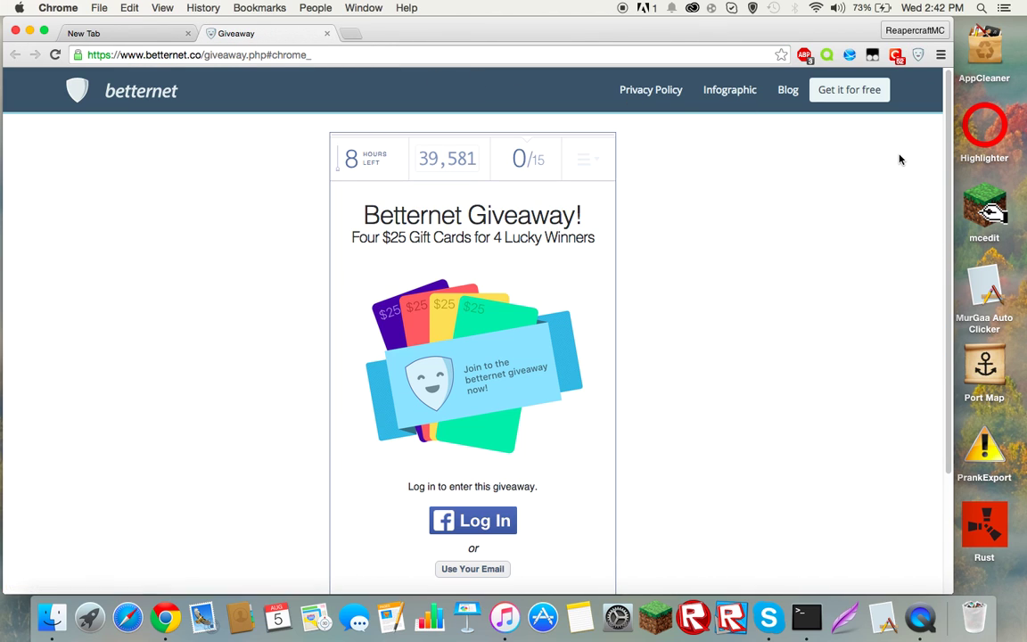
{"action": "scroll", "coordinate": [654, 300], "scroll_direction": "down", "scroll_amount": 1}
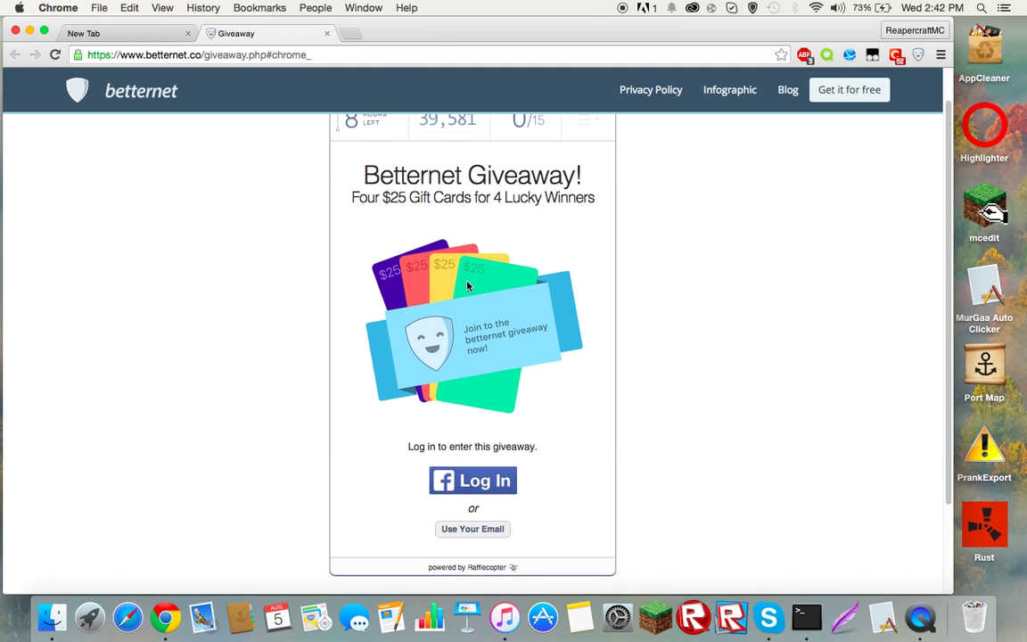
{"action": "scroll", "coordinate": [579, 232], "scroll_direction": "up", "scroll_amount": 1}
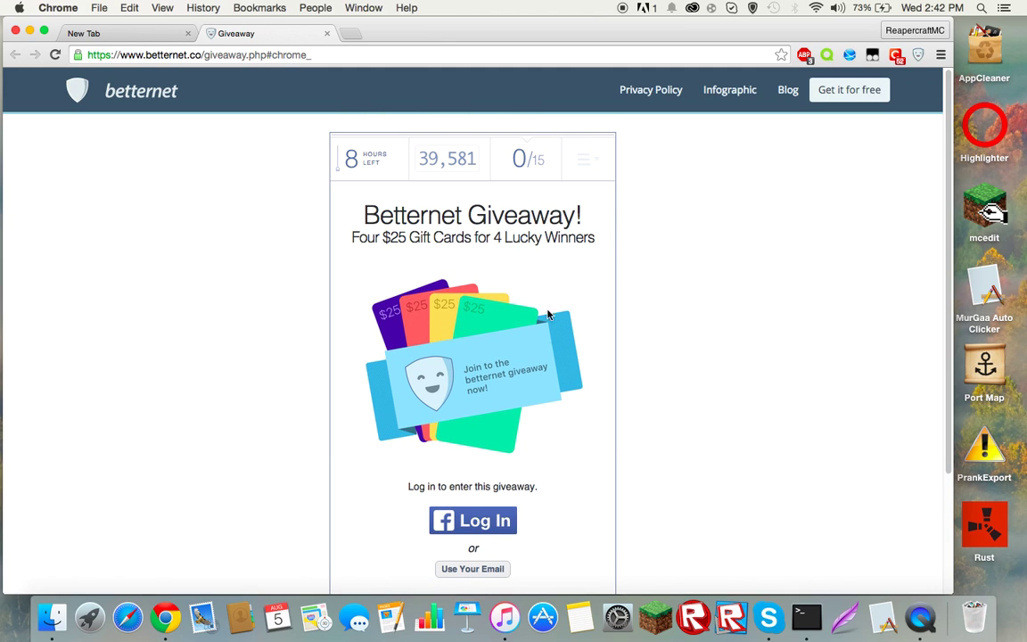
{"action": "scroll", "coordinate": [658, 454], "scroll_direction": "down", "scroll_amount": 4}
{"action": "scroll", "coordinate": [587, 416], "scroll_direction": "up", "scroll_amount": 4}
- Close the Giveaway tab and run a Google search for 'hi'
{"action": "left_click", "coordinate": [329, 34]}
{"action": "left_click", "coordinate": [473, 308]}
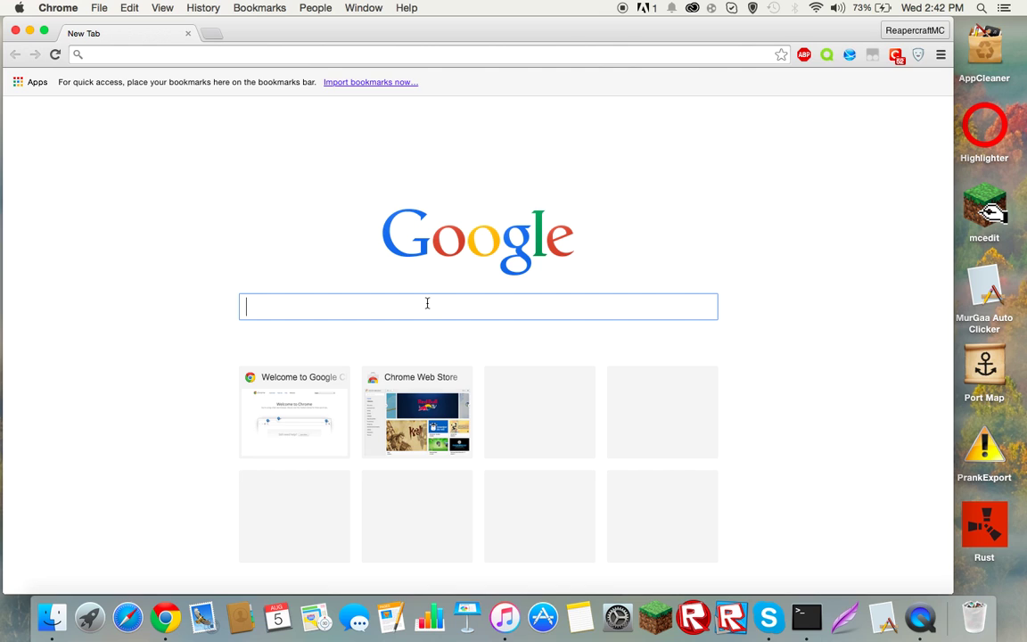
{"action": "type", "text": "hi"}
{"action": "key", "text": "Return"}
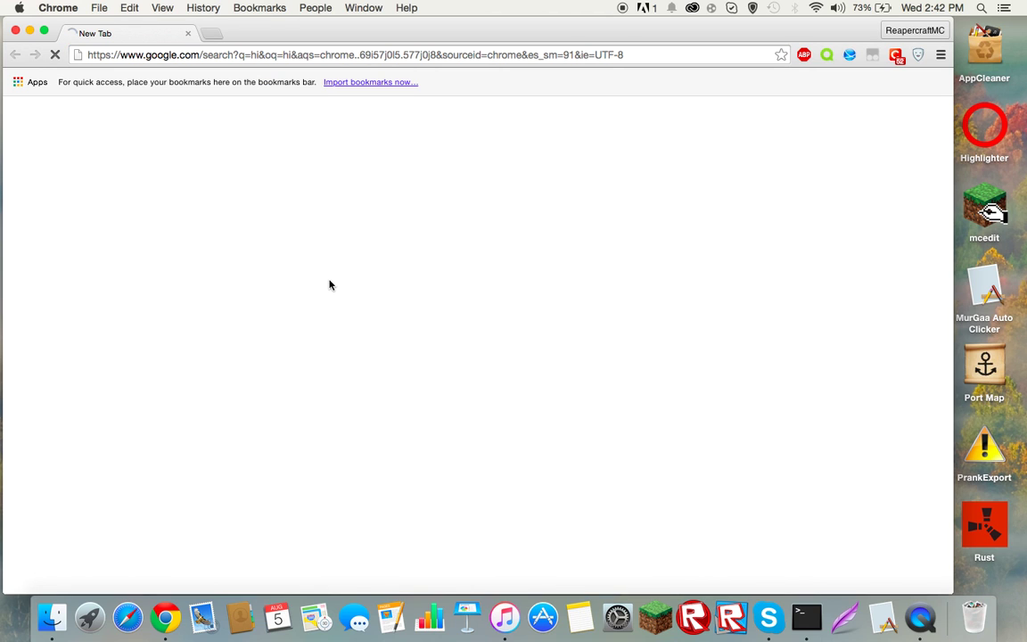
{"action": "scroll", "coordinate": [509, 479], "scroll_direction": "down", "scroll_amount": 15}
{"action": "scroll", "coordinate": [437, 426], "scroll_direction": "up", "scroll_amount": 15}
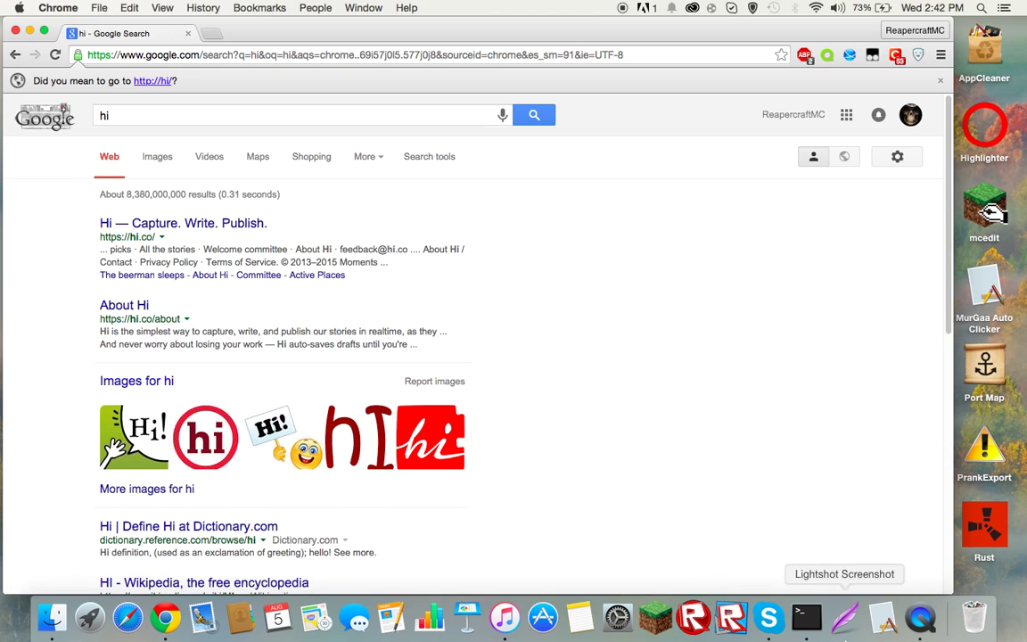
- Bring up a Terminal window and highlight some of its login and prompt text
{"action": "left_click", "coordinate": [806, 617]}
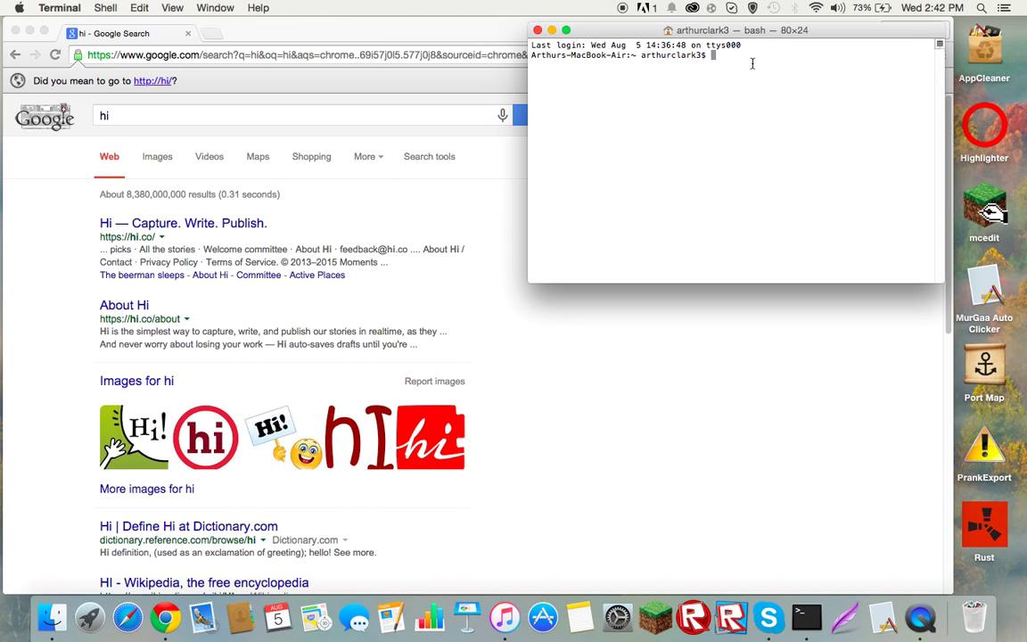
{"action": "left_click_drag", "start_coordinate": [710, 55], "coordinate": [533, 45]}
{"action": "left_click_drag", "start_coordinate": [750, 72], "coordinate": [765, 68]}
{"action": "left_click", "coordinate": [779, 74]}
{"action": "left_click_drag", "start_coordinate": [771, 73], "coordinate": [717, 149]}
{"action": "left_click", "coordinate": [731, 59]}
- Close the Terminal window and return to Chrome, nudging its window slightly
{"action": "left_click", "coordinate": [540, 31]}
{"action": "left_click", "coordinate": [499, 32]}
{"action": "mouse_move", "coordinate": [499, 32]}
{"action": "left_mouse_down"}
{"action": "mouse_move", "coordinate": [526, 30]}
{"action": "mouse_move", "coordinate": [496, 11]}
{"action": "left_mouse_up"}
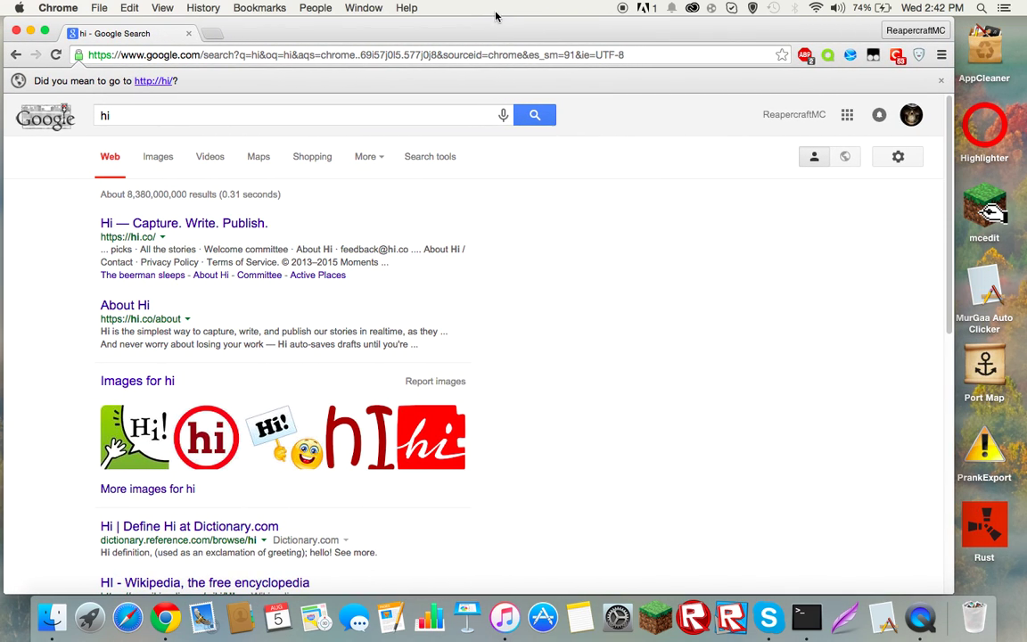
{"action": "left_click", "coordinate": [942, 82]}
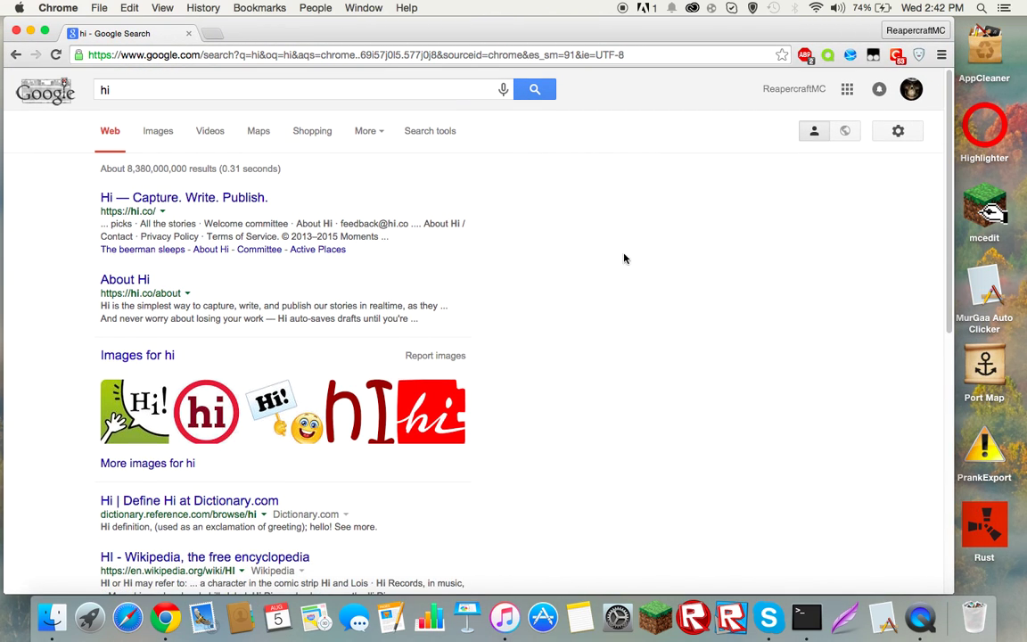
{"action": "left_click", "coordinate": [918, 55]}
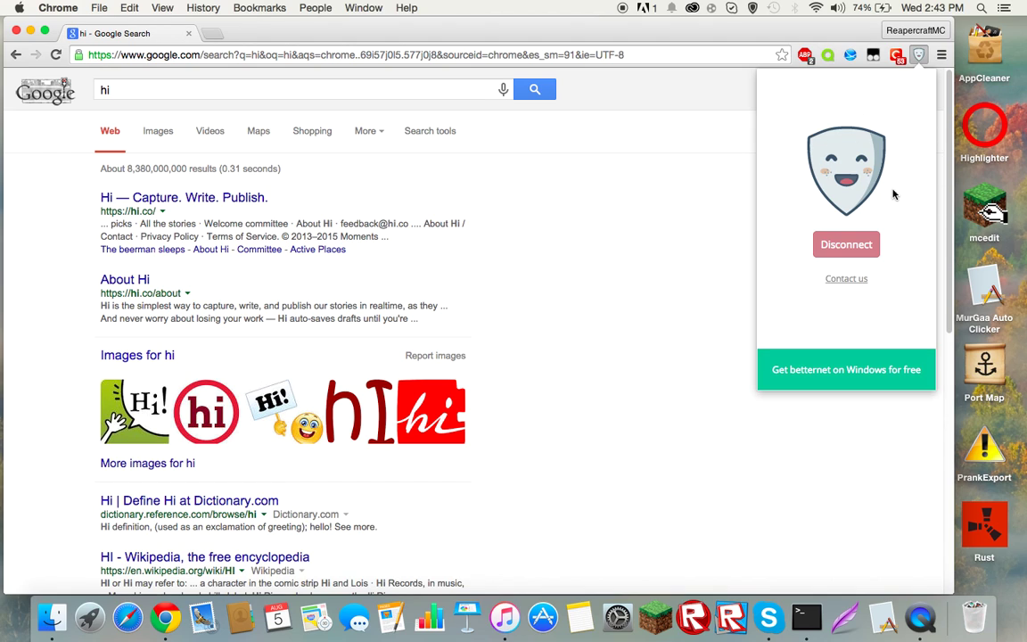
{"action": "left_click", "coordinate": [699, 211]}
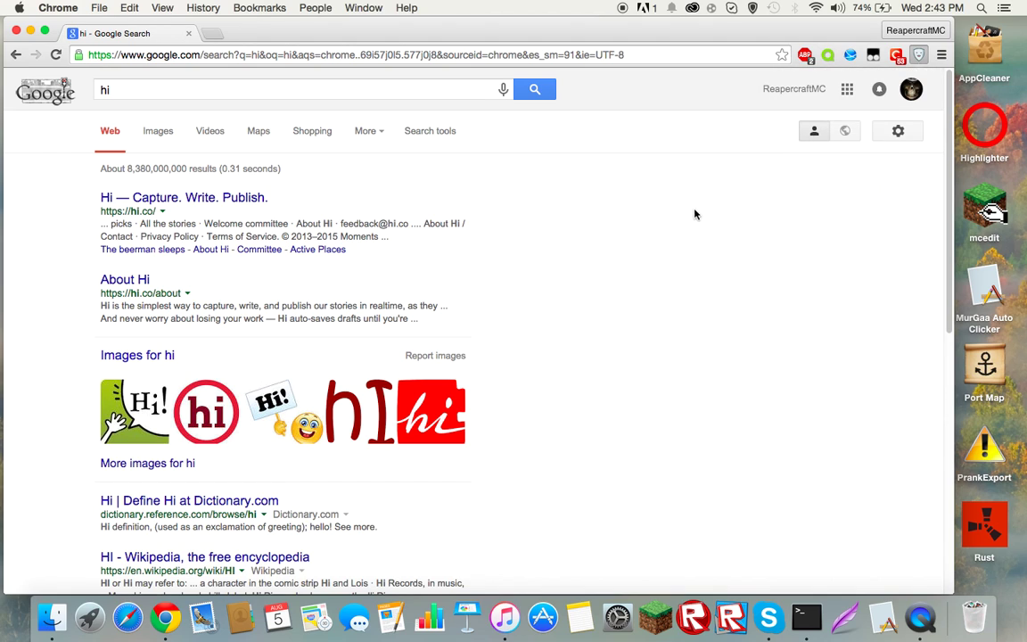
{"action": "left_click", "coordinate": [918, 55]}
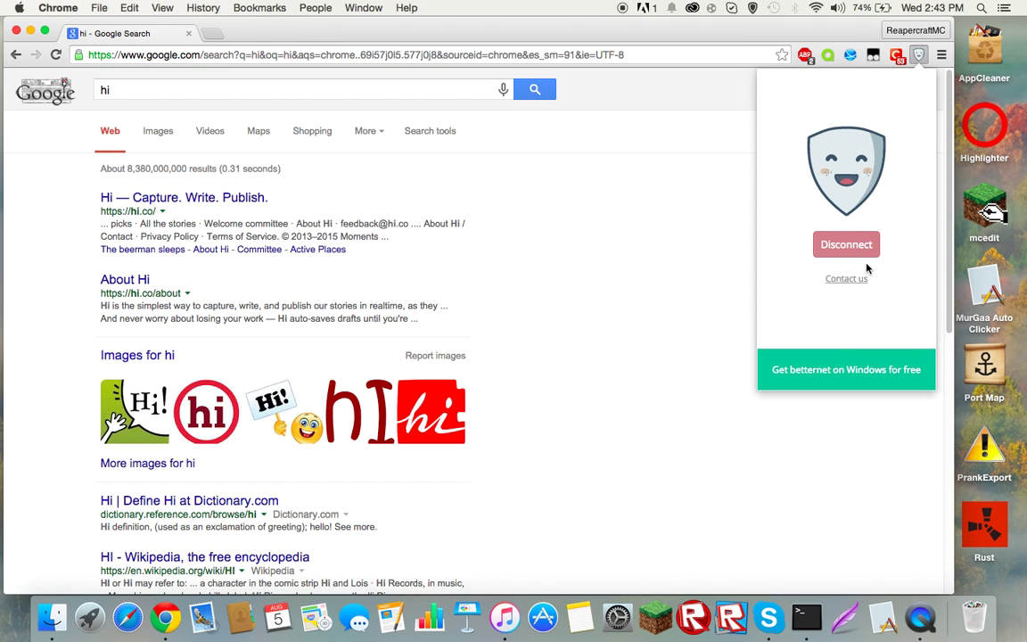
{"action": "left_click", "coordinate": [713, 206]}
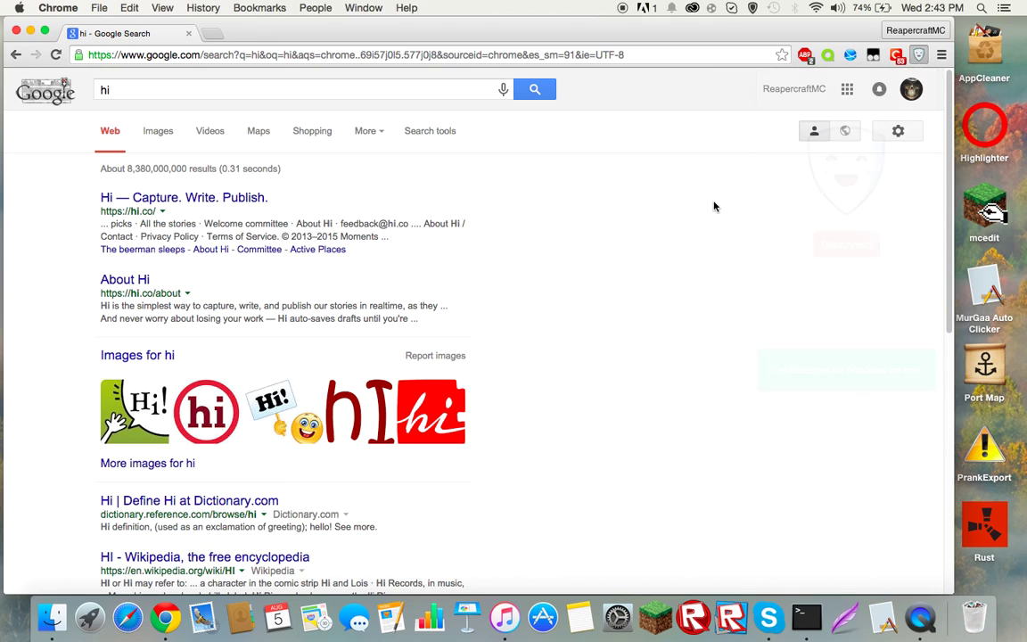